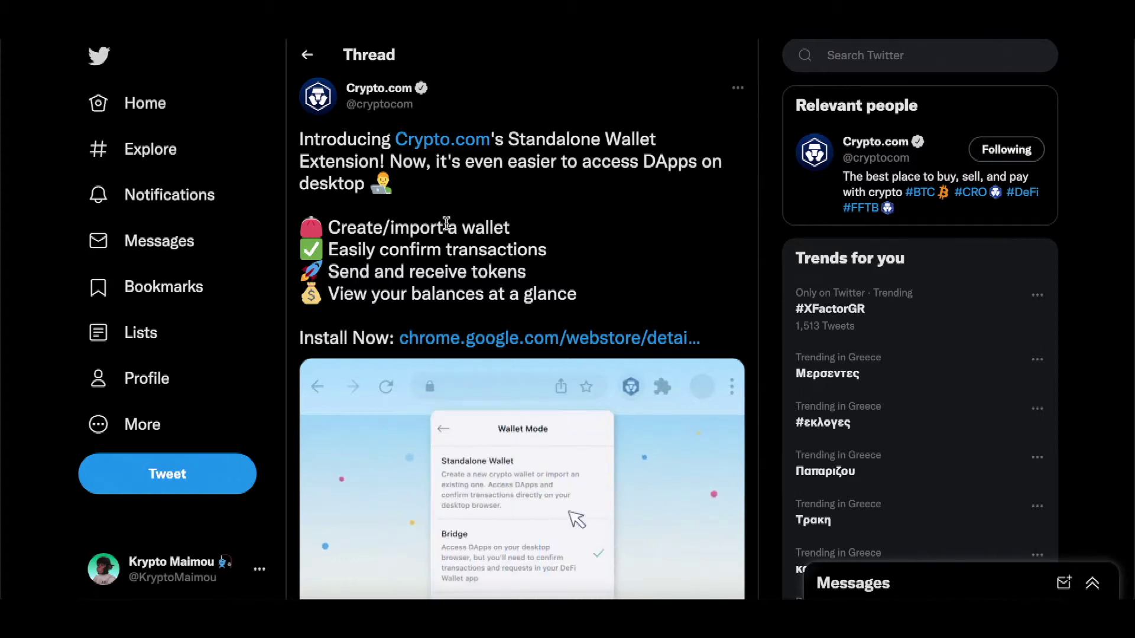
# Highlight the wallet features in the Crypto.com tweet and follow its Chrome Web Store link.
pyautogui.moveTo(545, 250); pyautogui.dragTo(476, 275)
pyautogui.moveTo(537, 294); pyautogui.dragTo(467, 291)
pyautogui.click(468, 292)
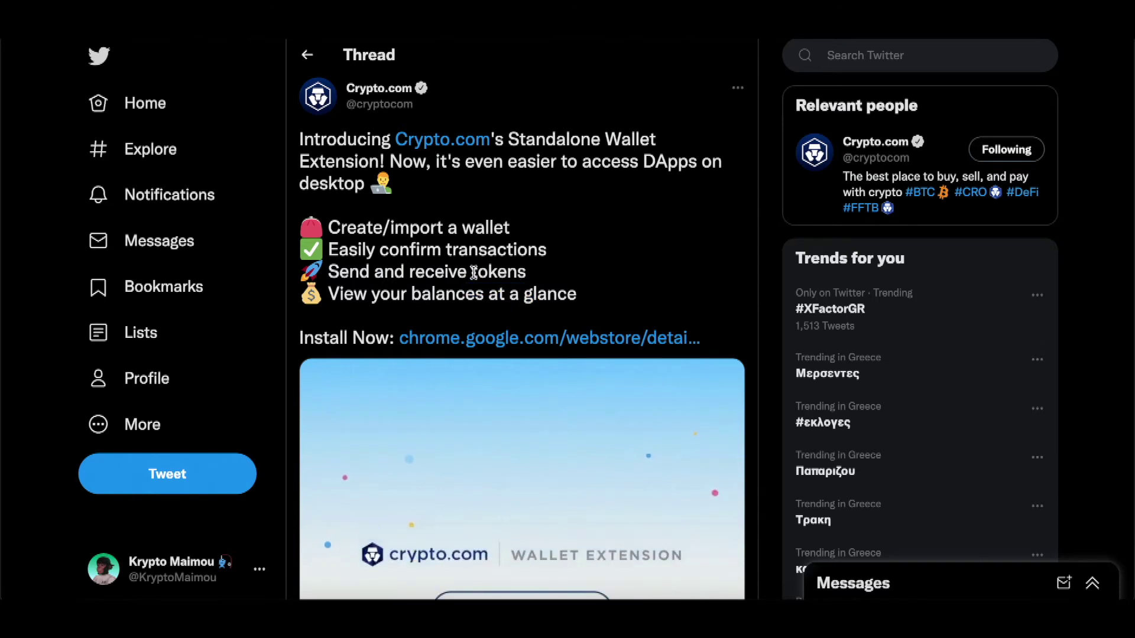
# Review the Crypto.com Wallet Extension listing: its create/import, confirm-transaction and DApps slides and the description.
pyautogui.click(463, 348)
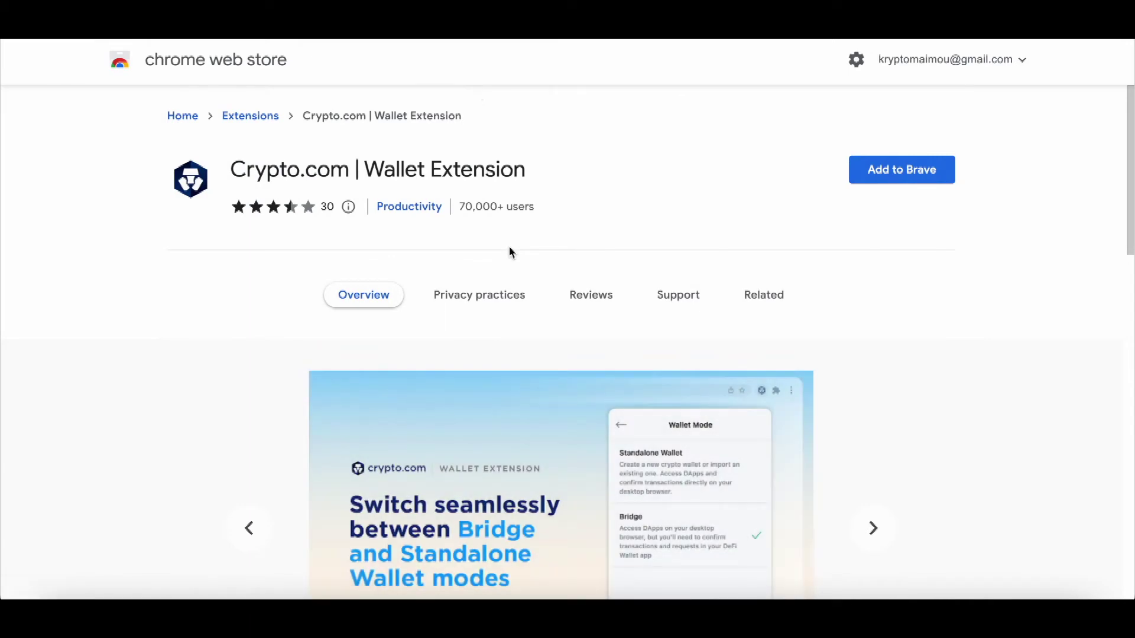
pyautogui.scroll(-4, 510, 249)
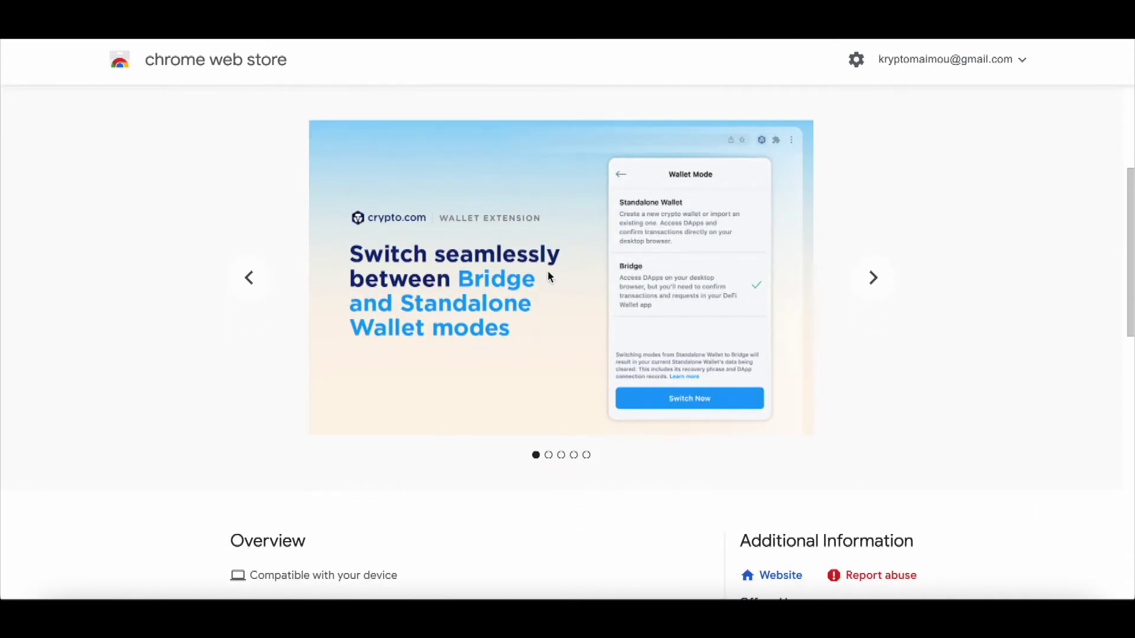
pyautogui.click(874, 278)
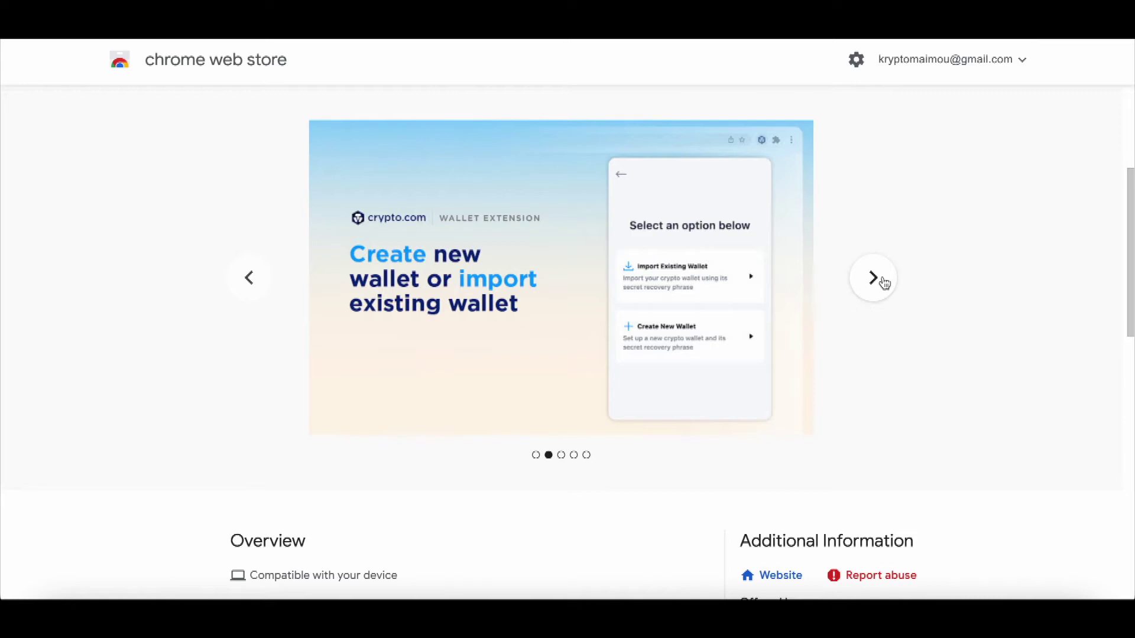
pyautogui.click(874, 278)
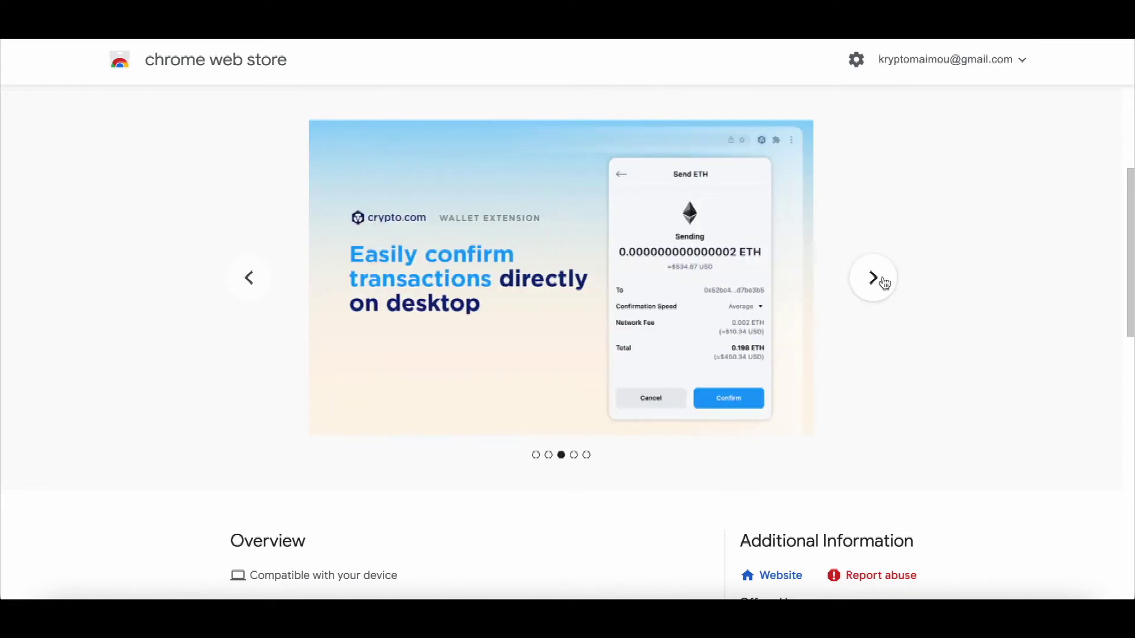
pyautogui.click(874, 278)
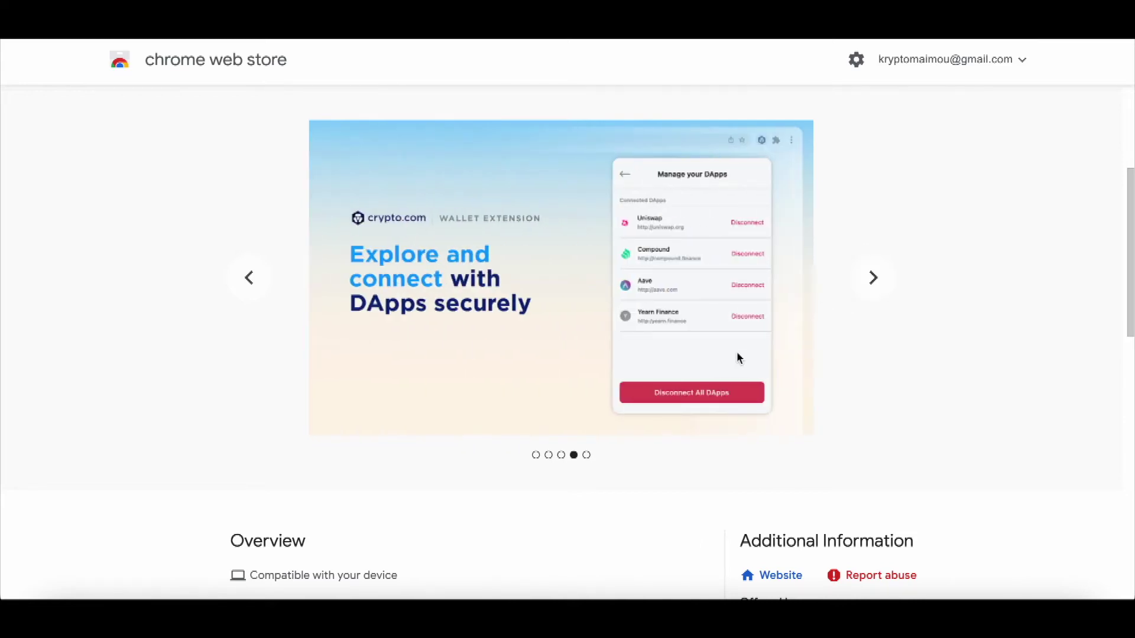
pyautogui.scroll(-3, 736, 361)
pyautogui.scroll(-5, 733, 361)
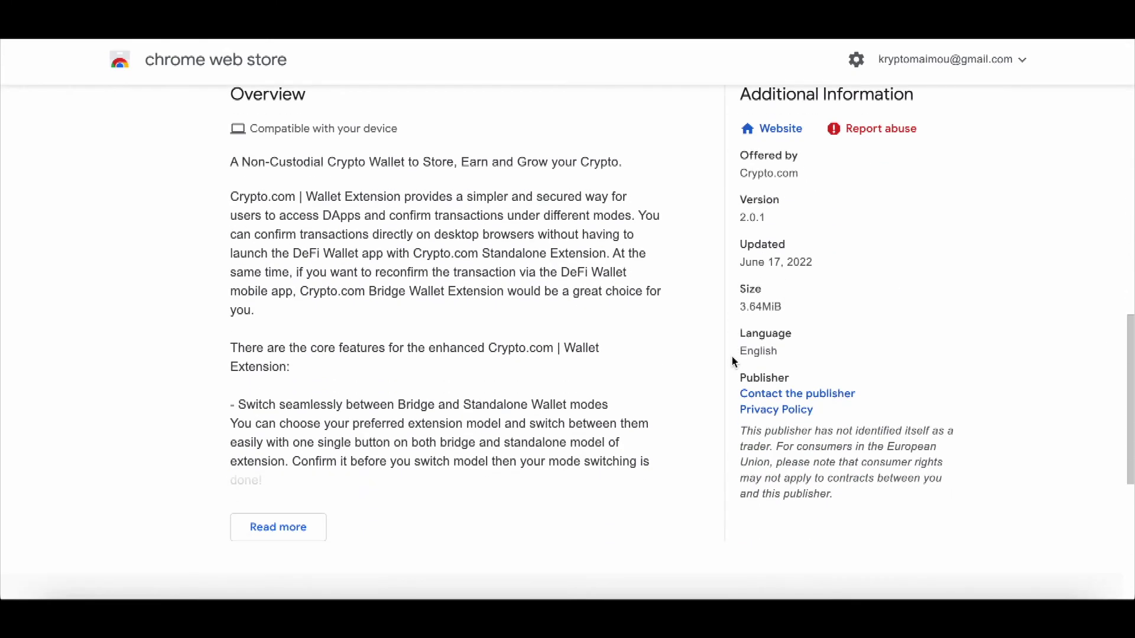
pyautogui.scroll(8, 733, 362)
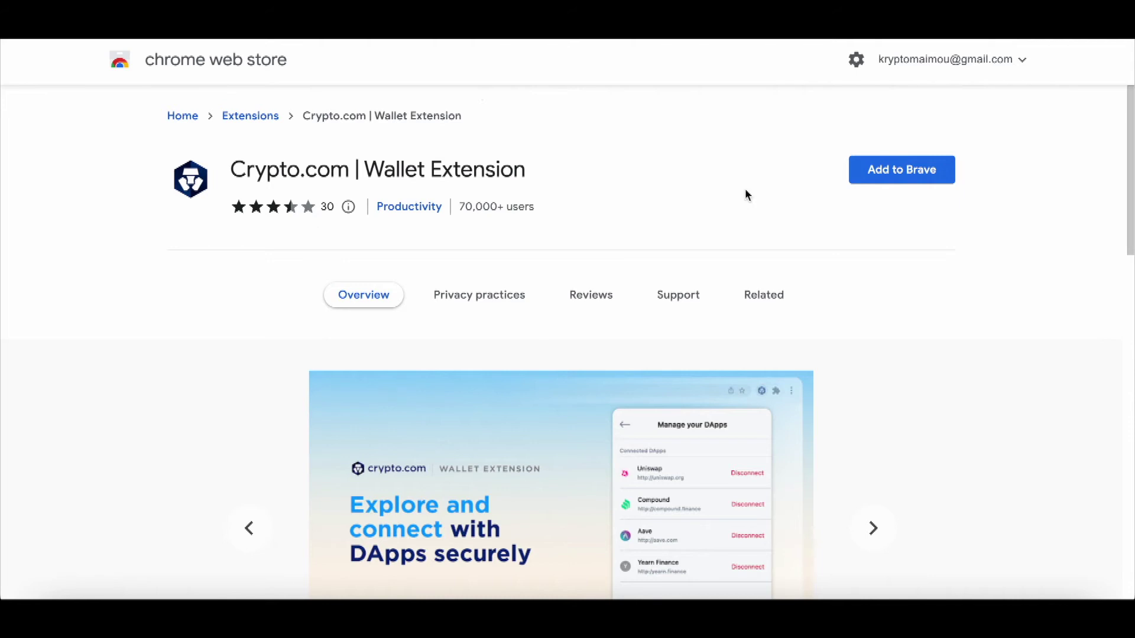
# Add the Crypto.com Wallet Extension to Brave, accepting the permission warning.
pyautogui.click(875, 172)
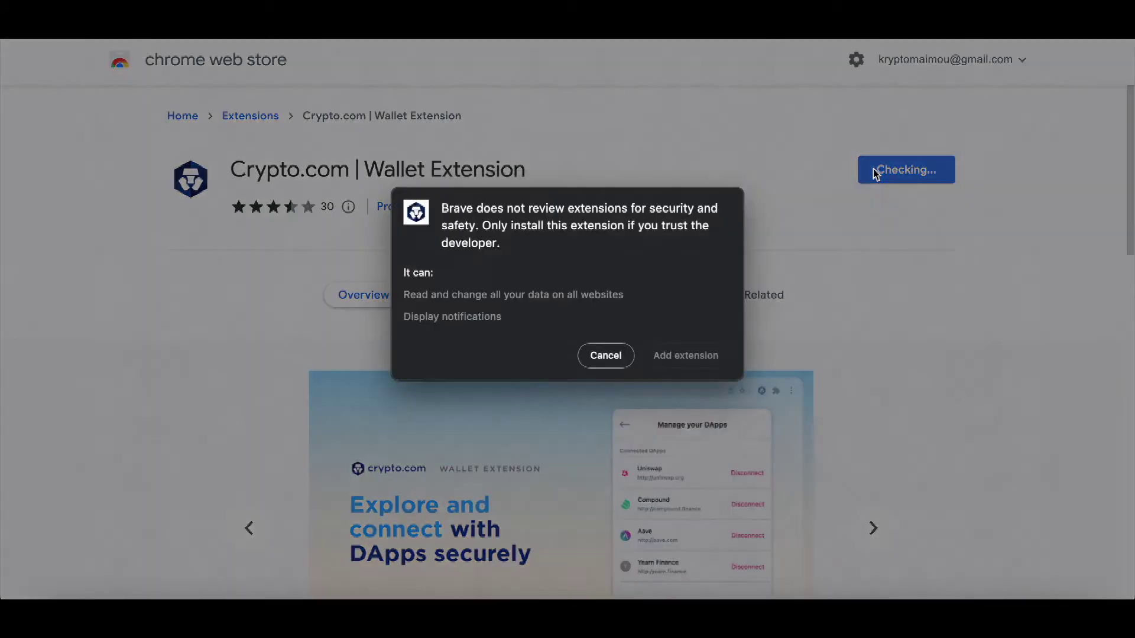
pyautogui.click(671, 360)
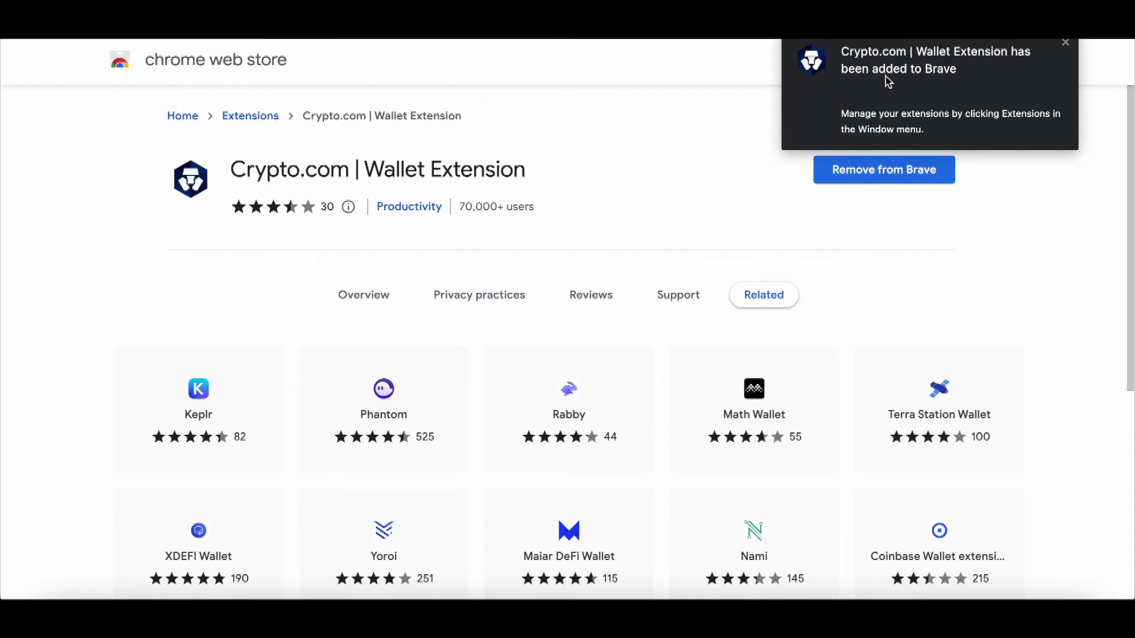
pyautogui.click(1117, 35)
pyautogui.click(1091, 36)
# Pin Crypto.com | Wallet Extension to the toolbar from the Extensions menu.
pyautogui.click(1093, 37)
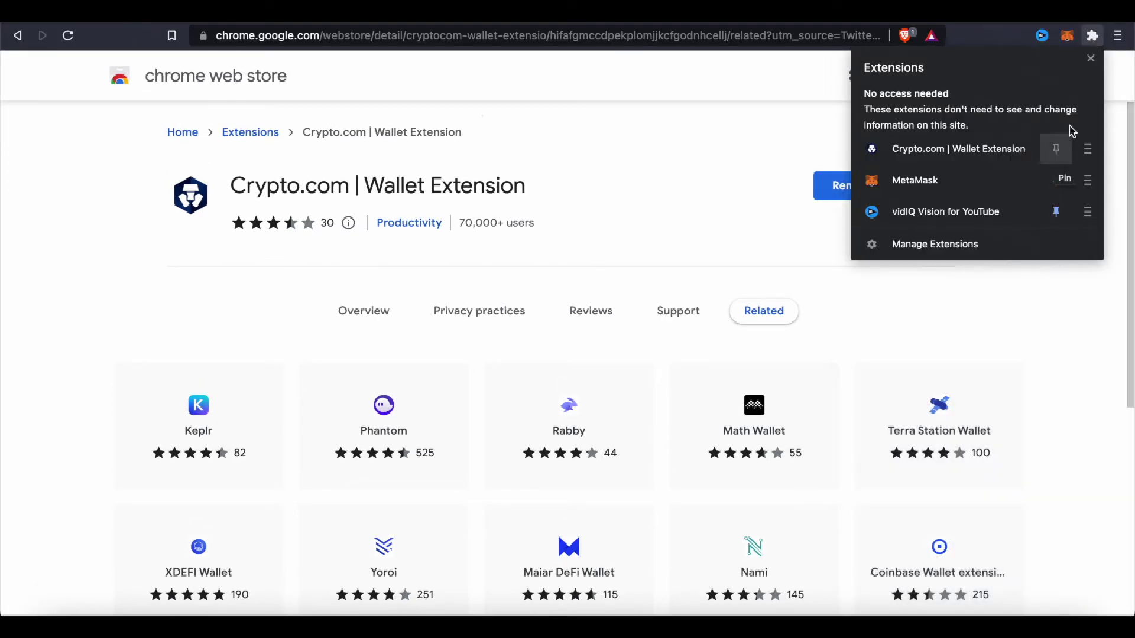
pyautogui.click(1093, 37)
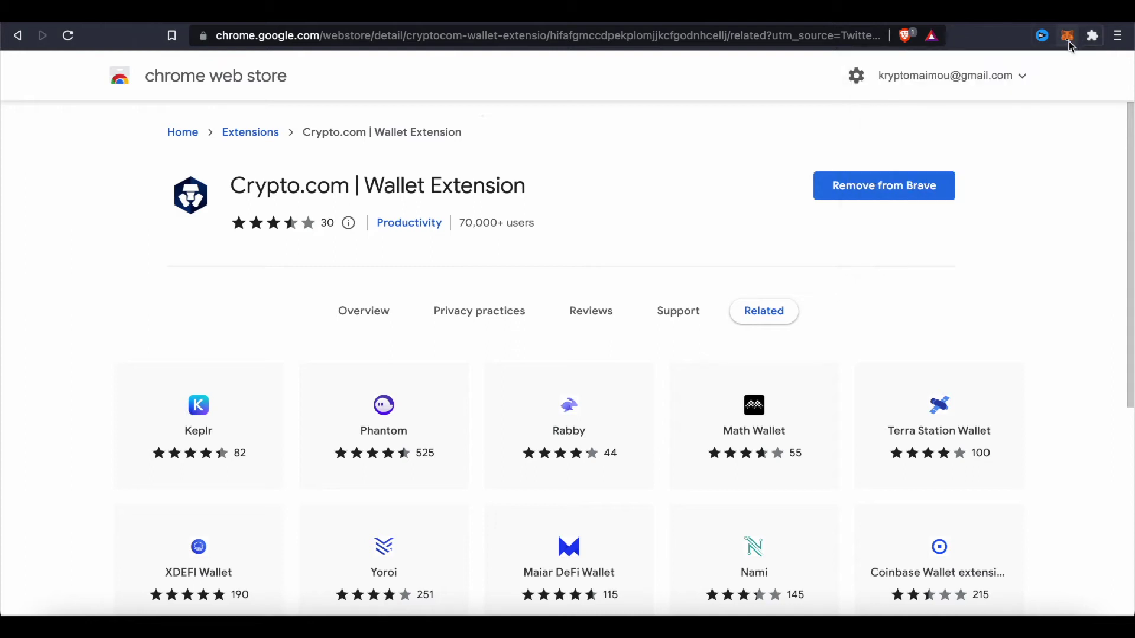
pyautogui.click(1094, 38)
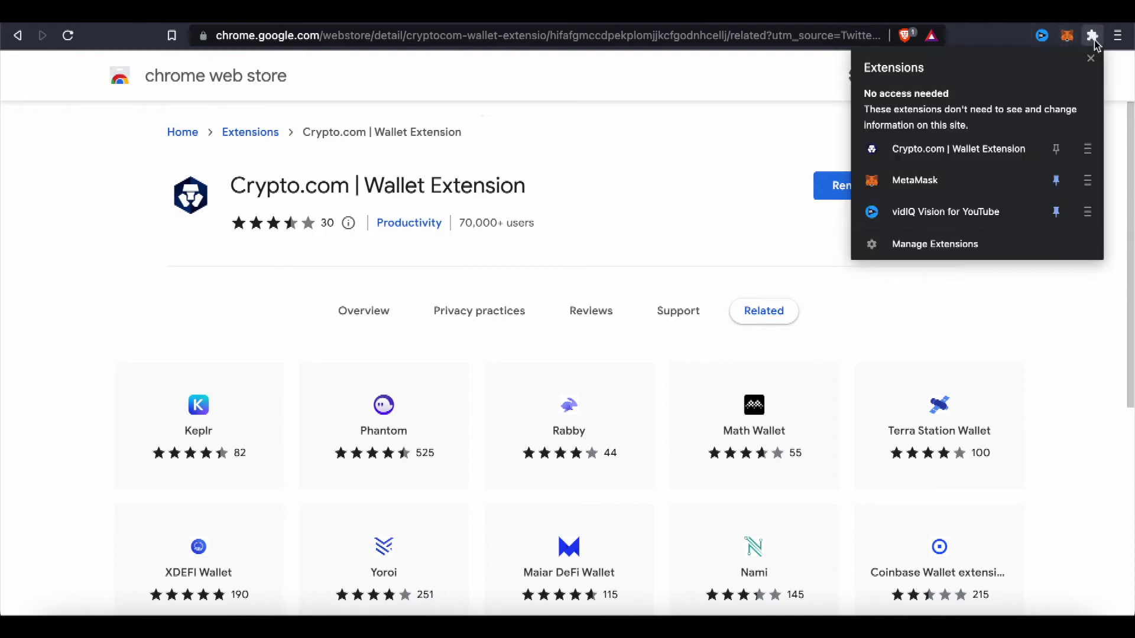
pyautogui.click(1056, 149)
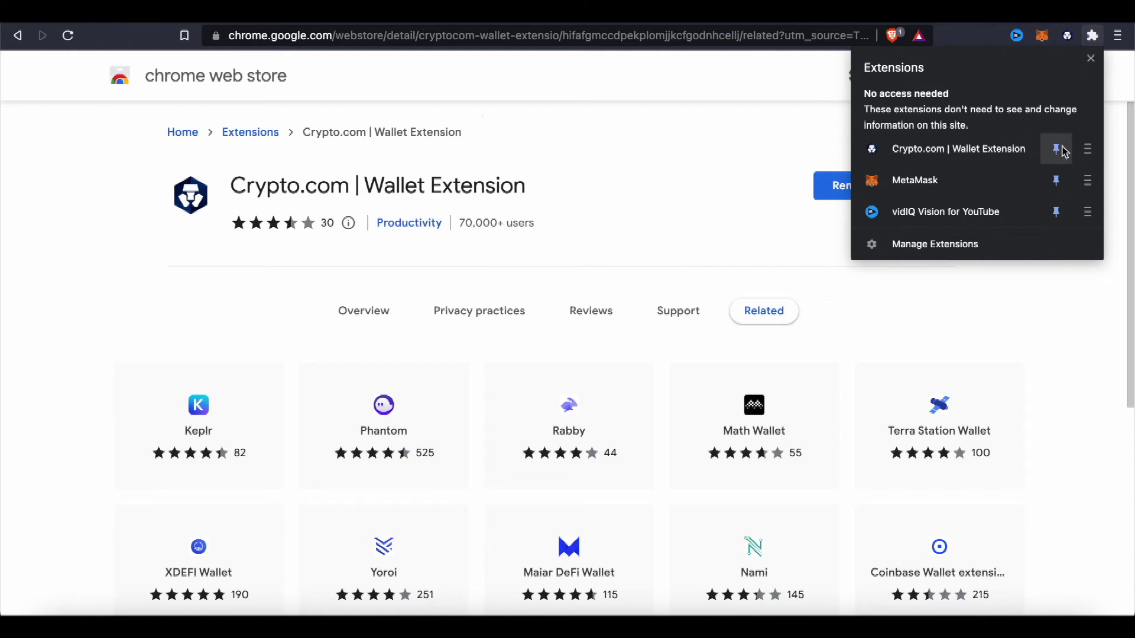
pyautogui.click(967, 35)
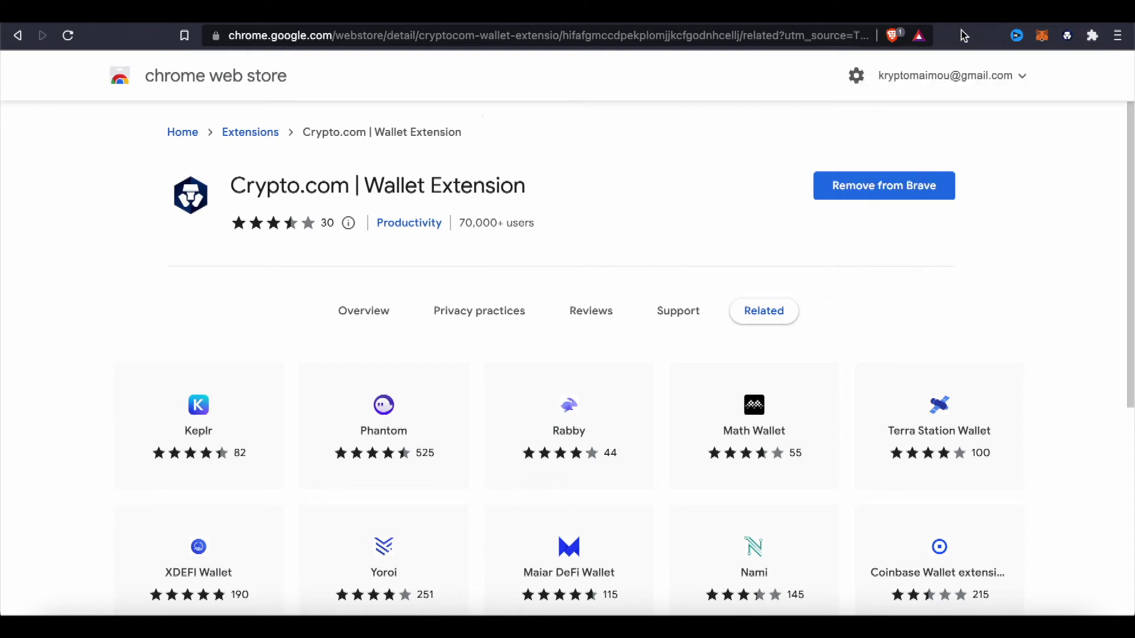
# Launch the wallet extension, step through its introduction slides, and select Standalone Wallet Mode.
pyautogui.click(1067, 37)
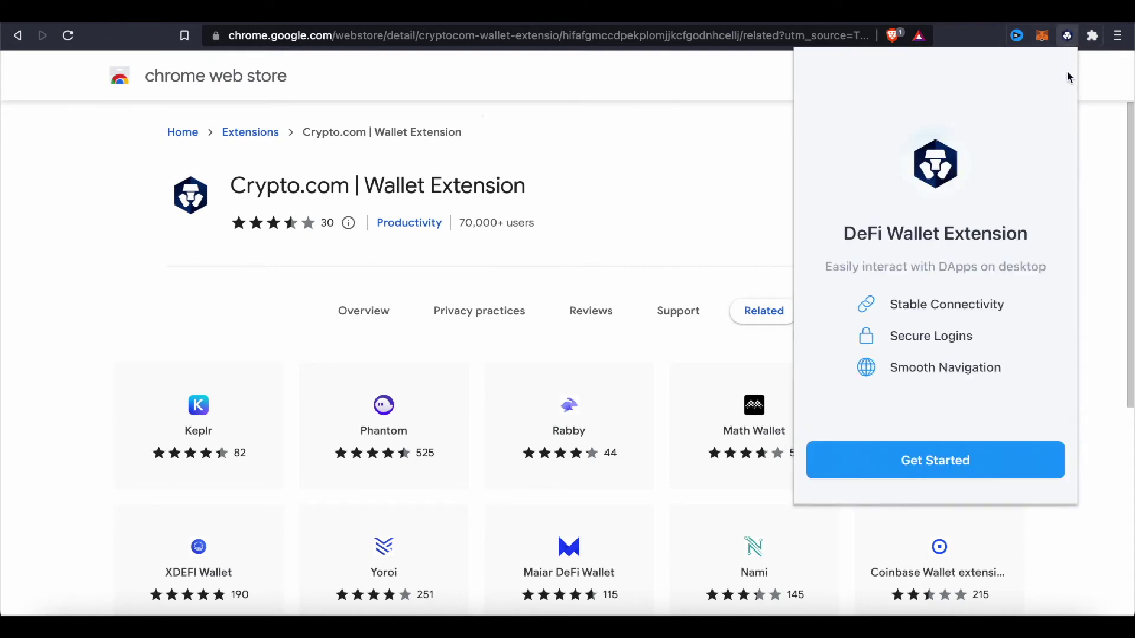
pyautogui.click(956, 461)
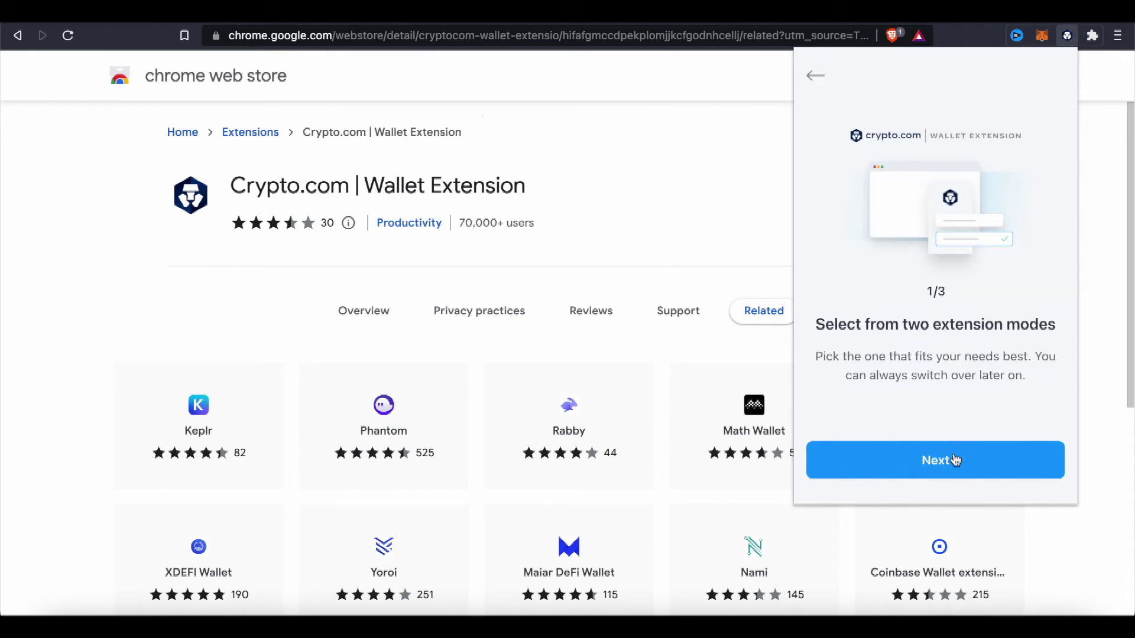
pyautogui.click(955, 461)
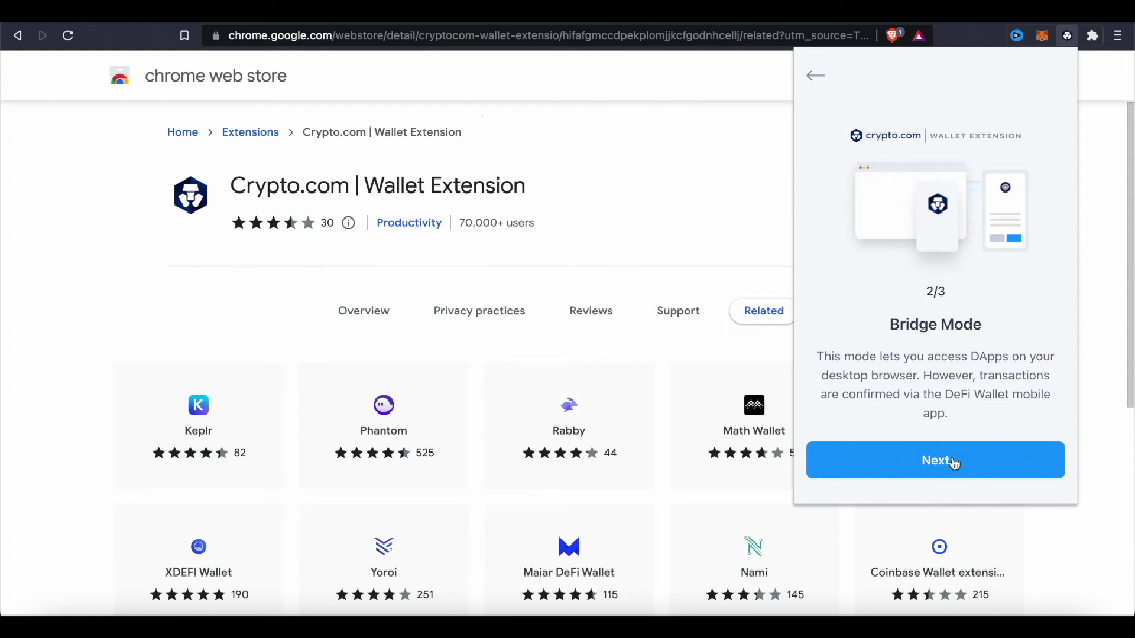
pyautogui.click(954, 464)
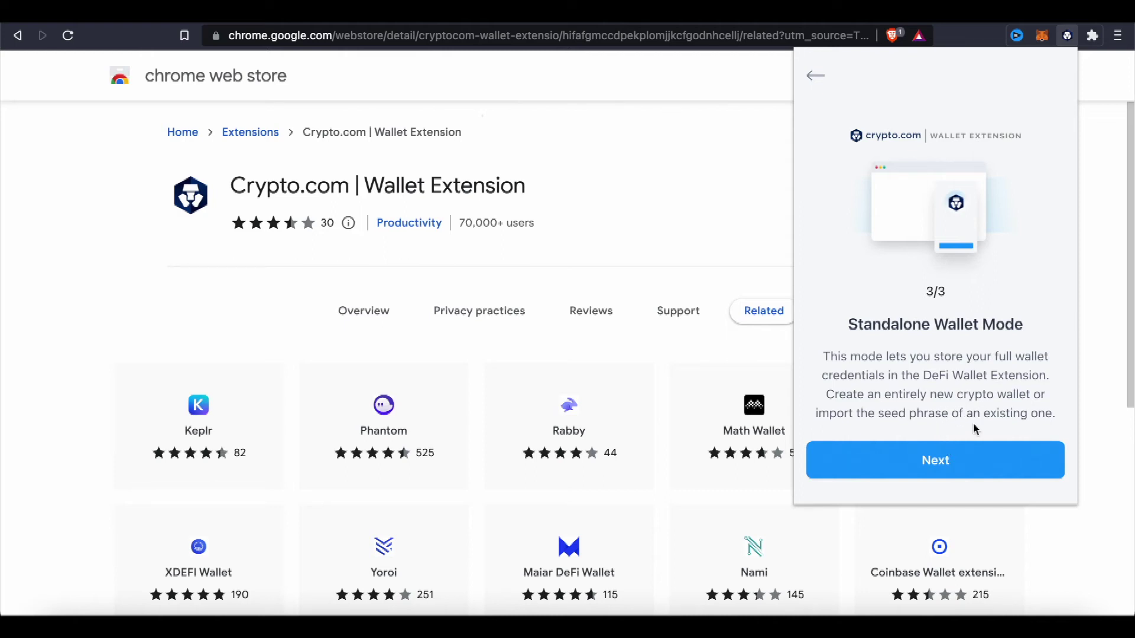
pyautogui.click(962, 461)
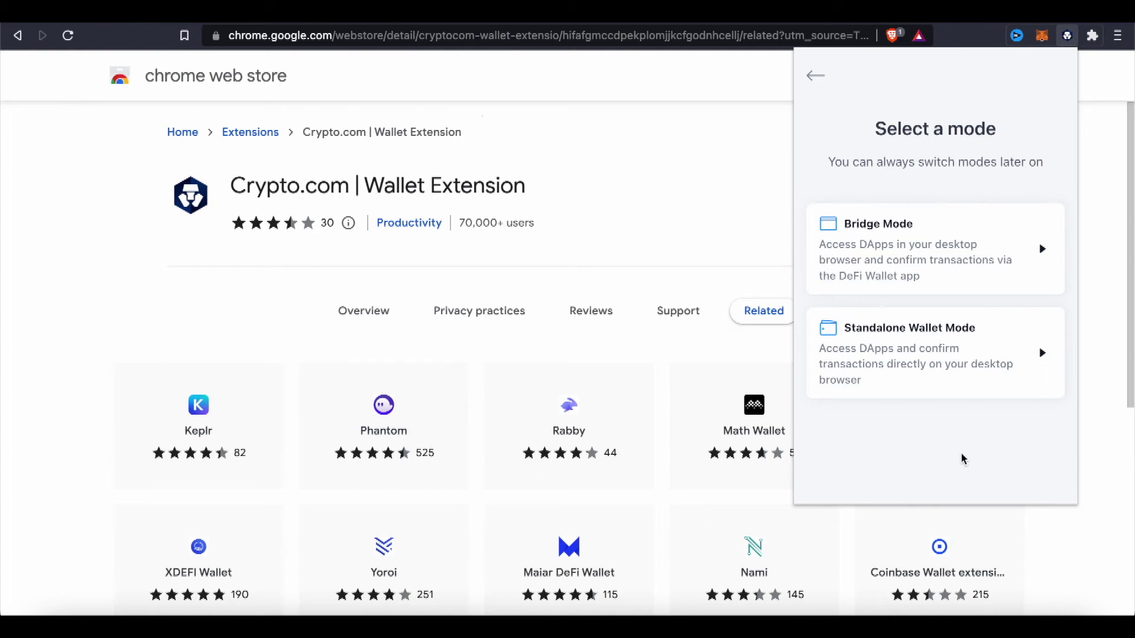
pyautogui.click(976, 362)
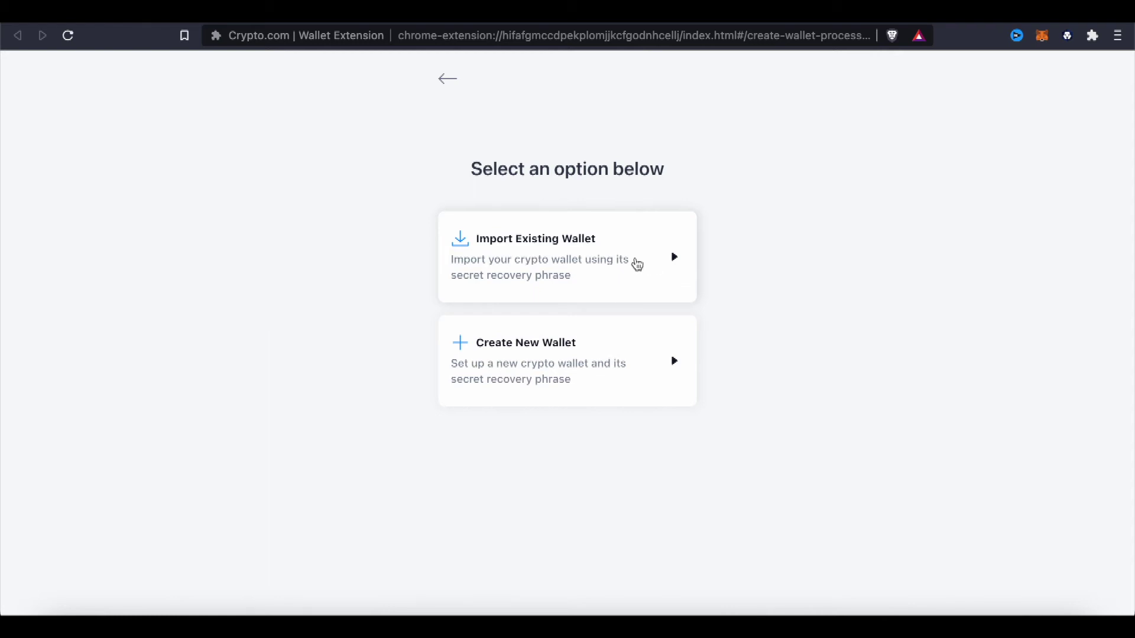
# Choose Import Existing Wallet and acknowledge the mode-switching notice with Got It.
pyautogui.click(636, 264)
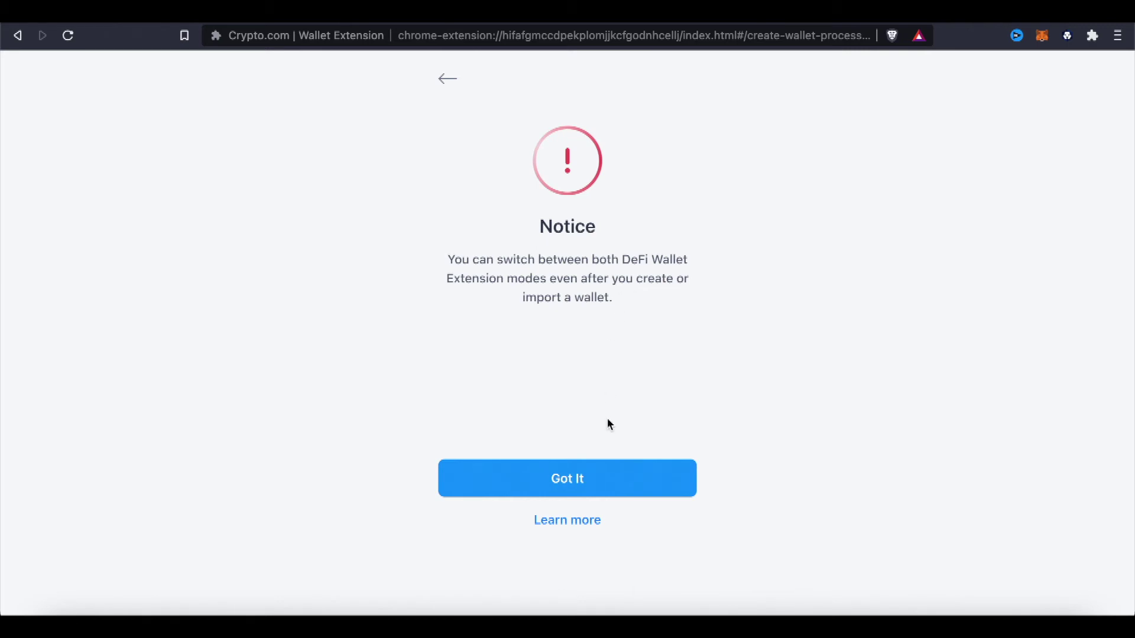
pyautogui.click(591, 478)
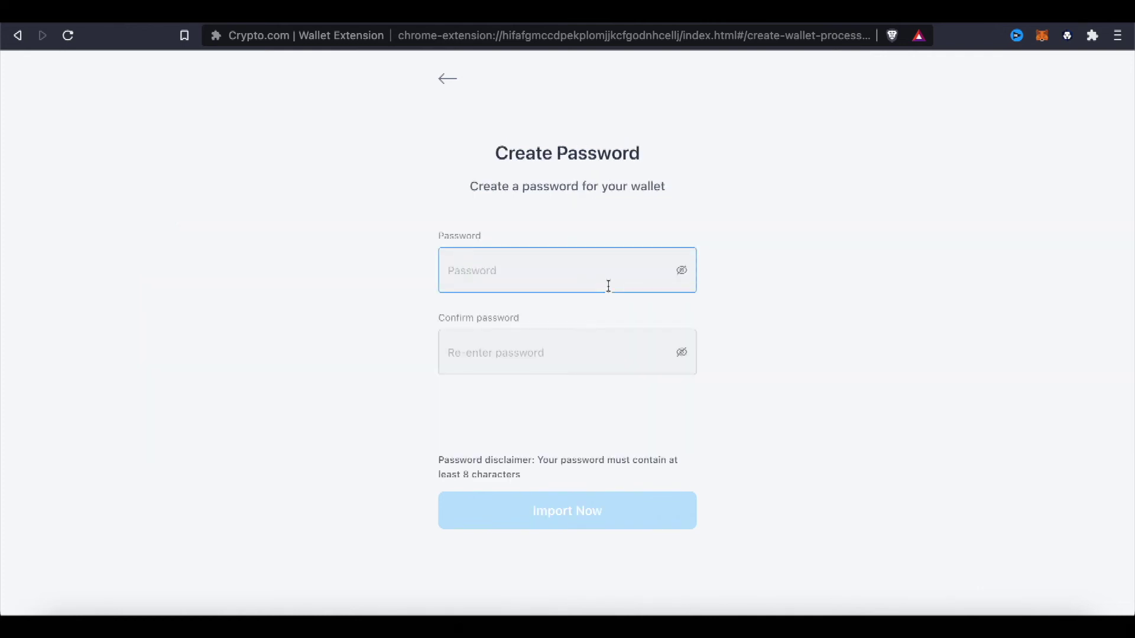
# Paste and confirm the wallet password, complete the import, and open Wallet1 showing 170.96570 CRO.
pyautogui.hotkey('ctrl', 'v')
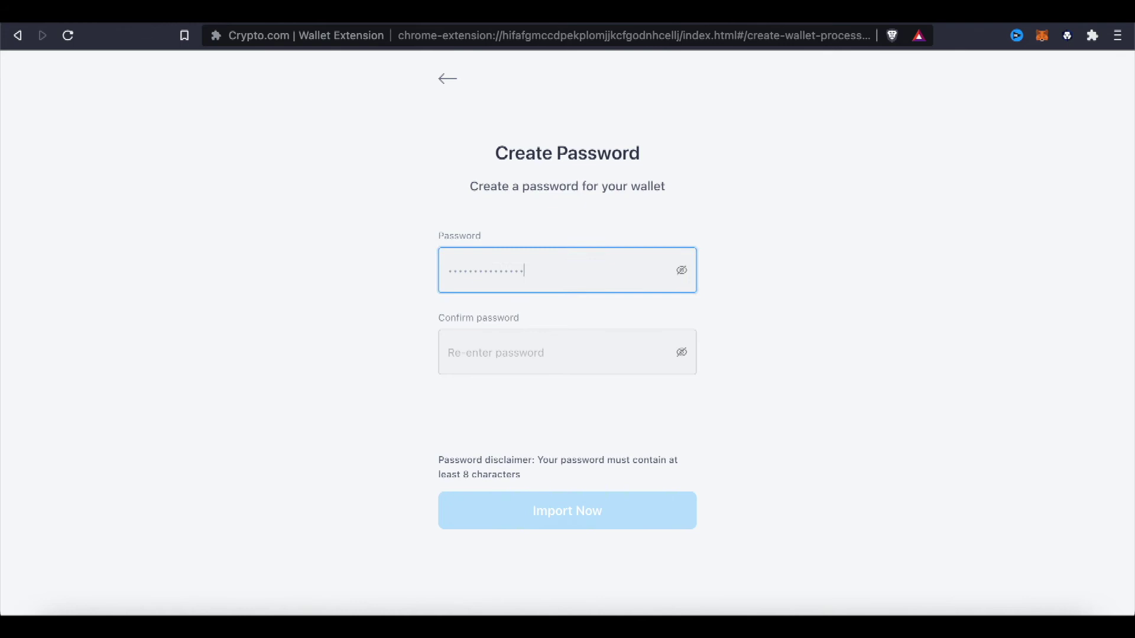
pyautogui.press('Tab')
pyautogui.hotkey('ctrl', 'v')
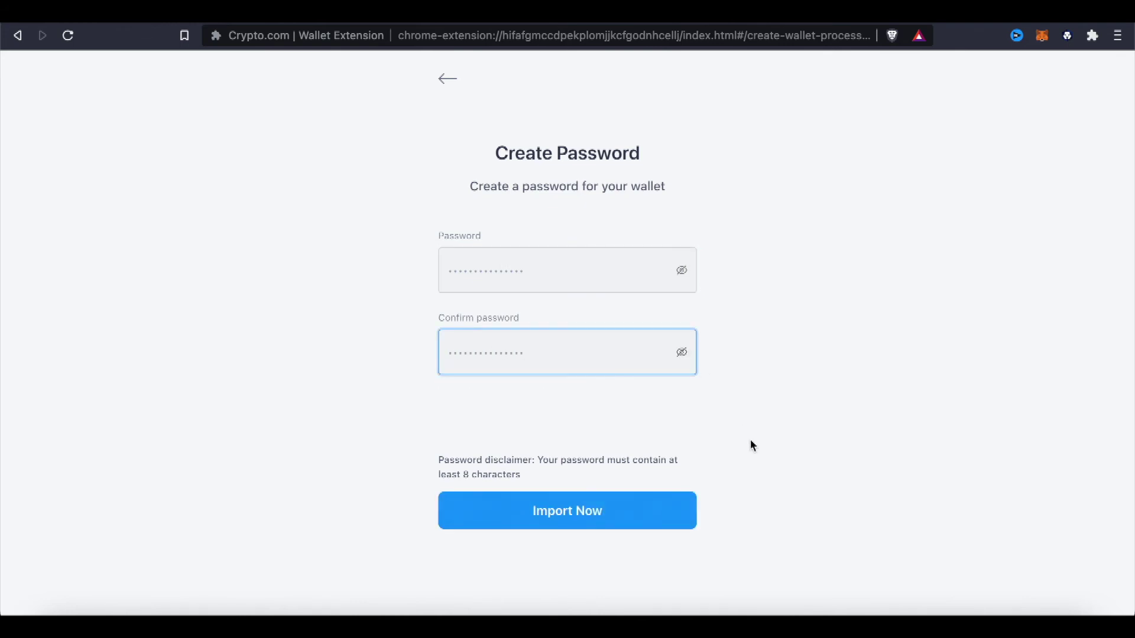
pyautogui.click(629, 511)
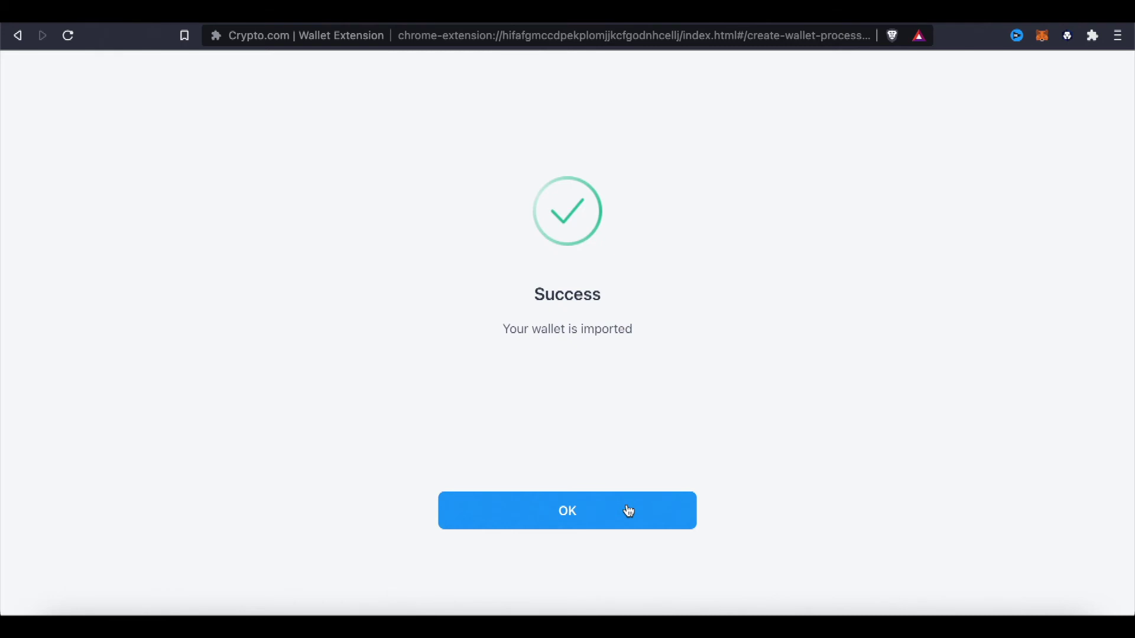
pyautogui.click(629, 511)
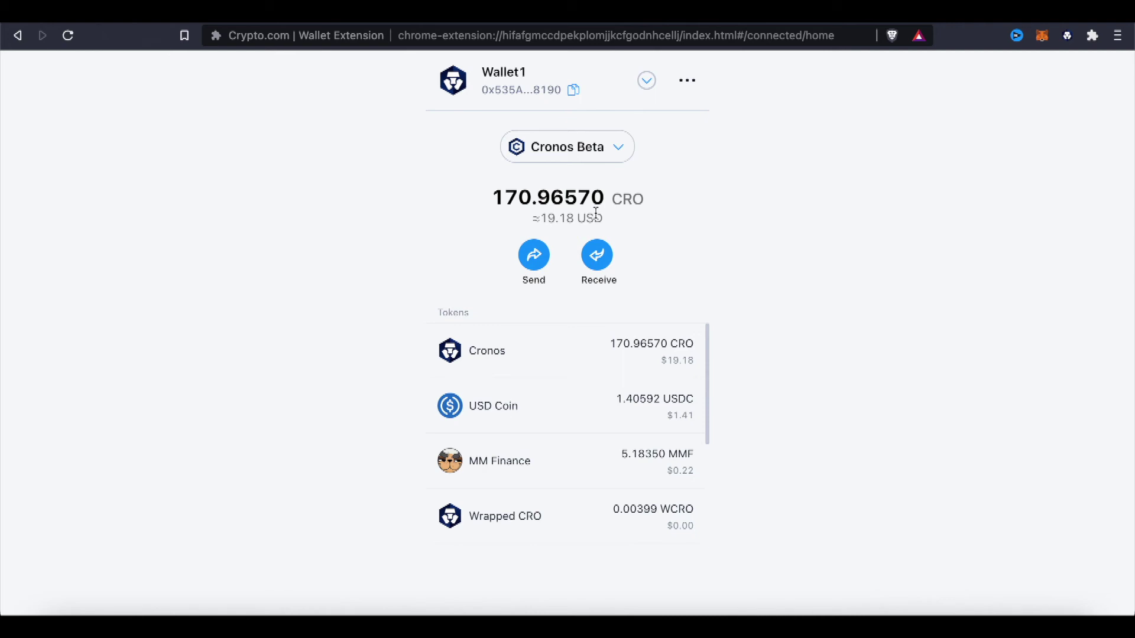
pyautogui.scroll(-5, 657, 414)
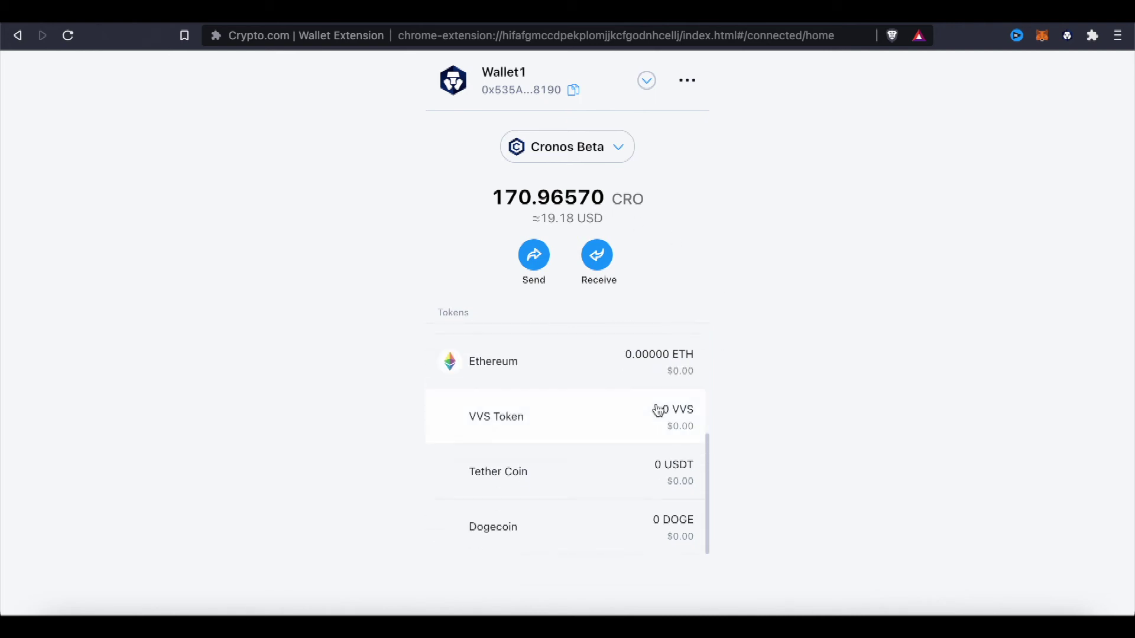
pyautogui.click(566, 34)
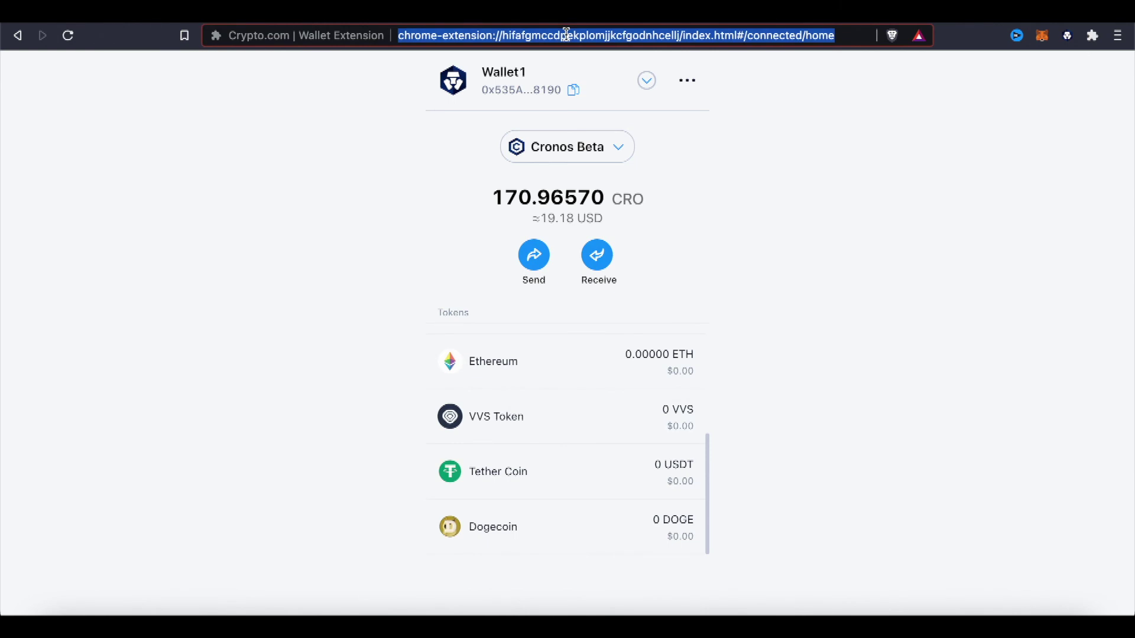
# Open ebisusbay.com, connect and allow Crypto.com DeFi Wallet, then view the 170.97 CRO balance.
pyautogui.write('ebisu')
pyautogui.press('Return')
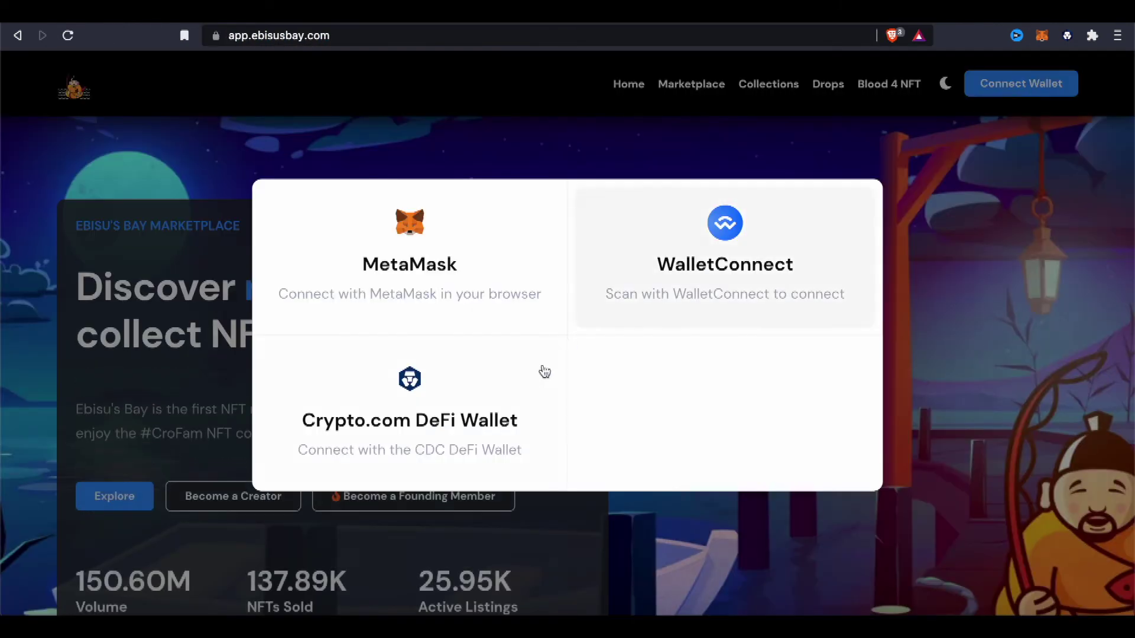
pyautogui.click(505, 402)
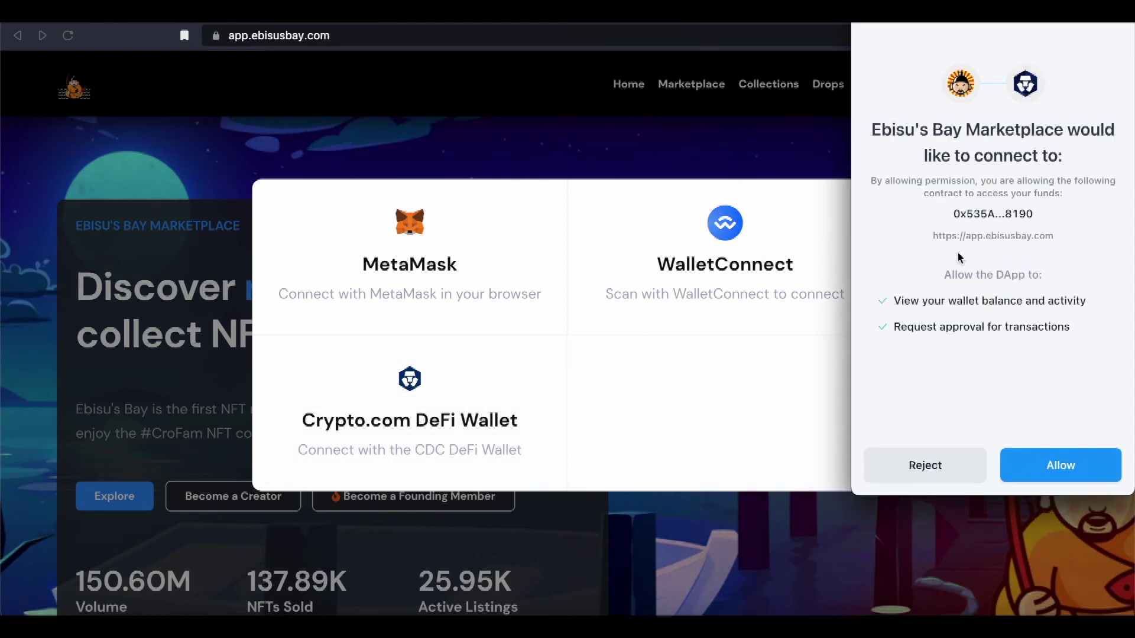
pyautogui.click(1040, 476)
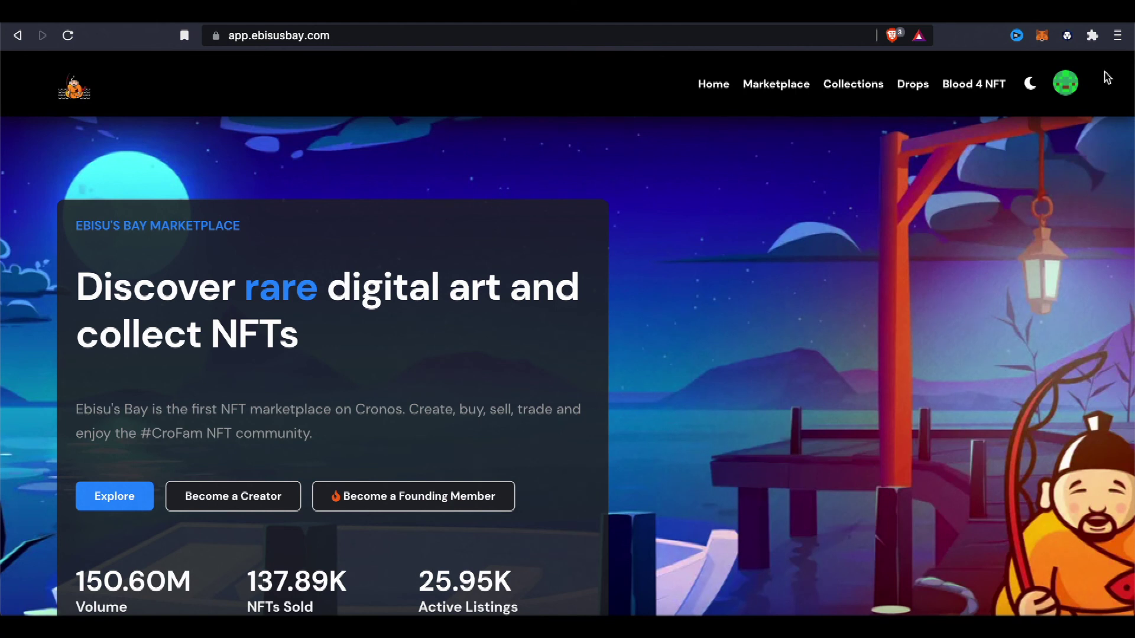
pyautogui.click(1070, 84)
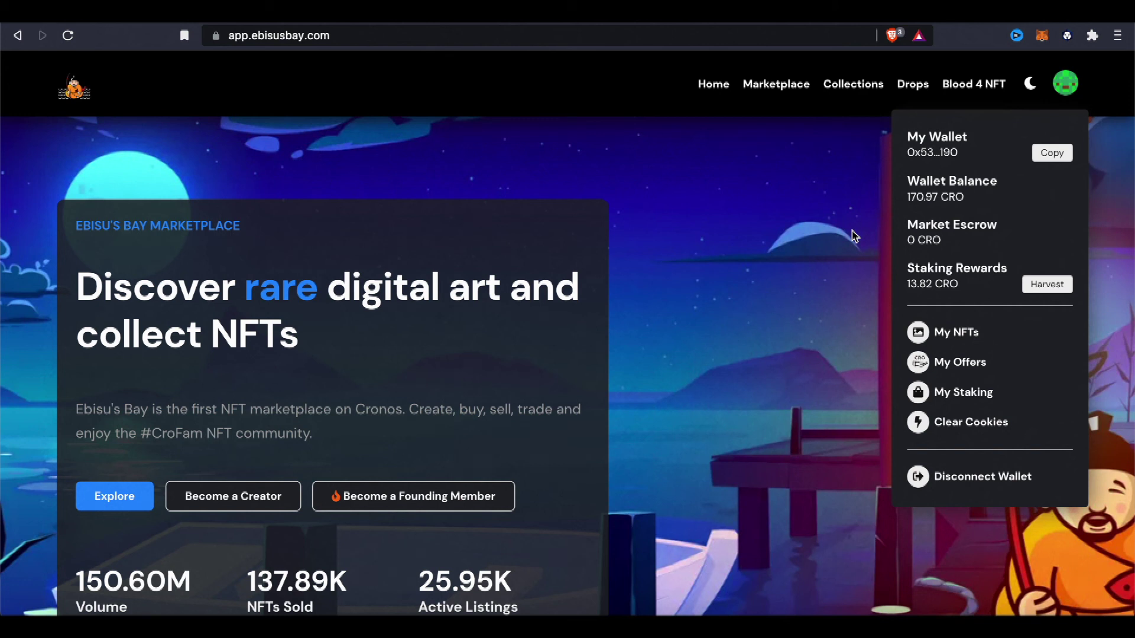
# Harvest the 13.82 CRO staking rewards and confirm the transaction with its 1.04535 CRO fee.
pyautogui.click(1044, 289)
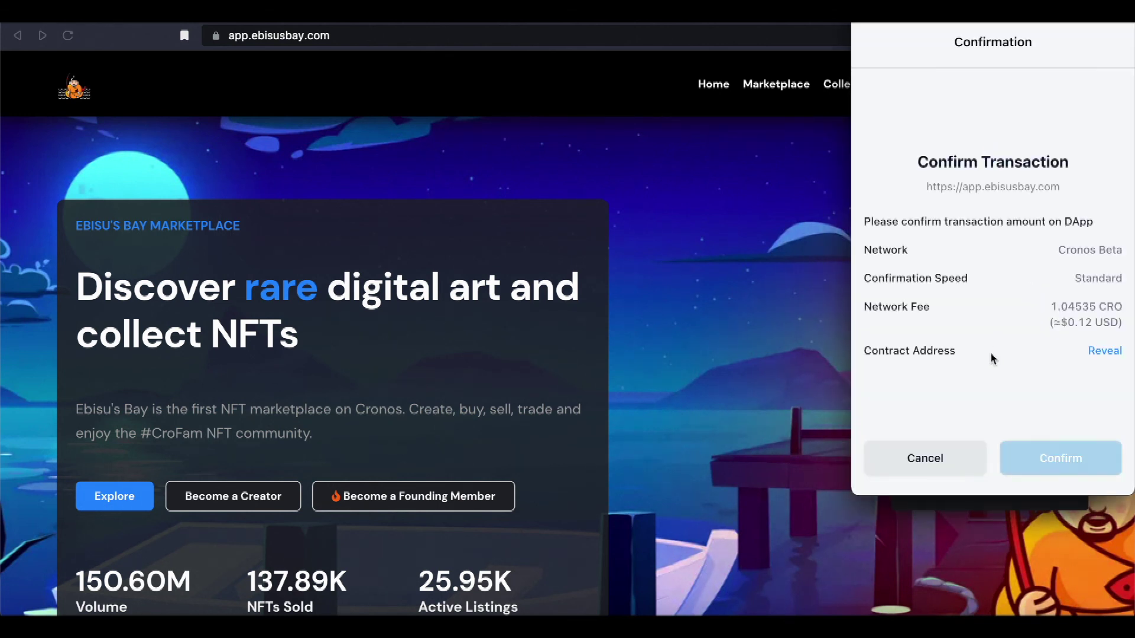
pyautogui.click(1043, 470)
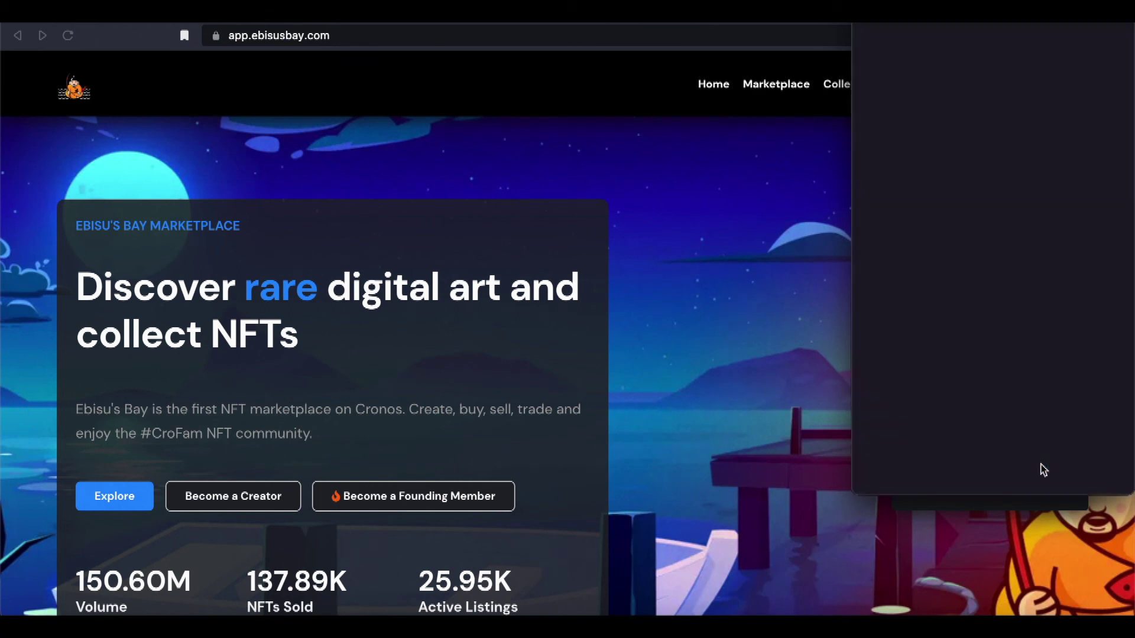